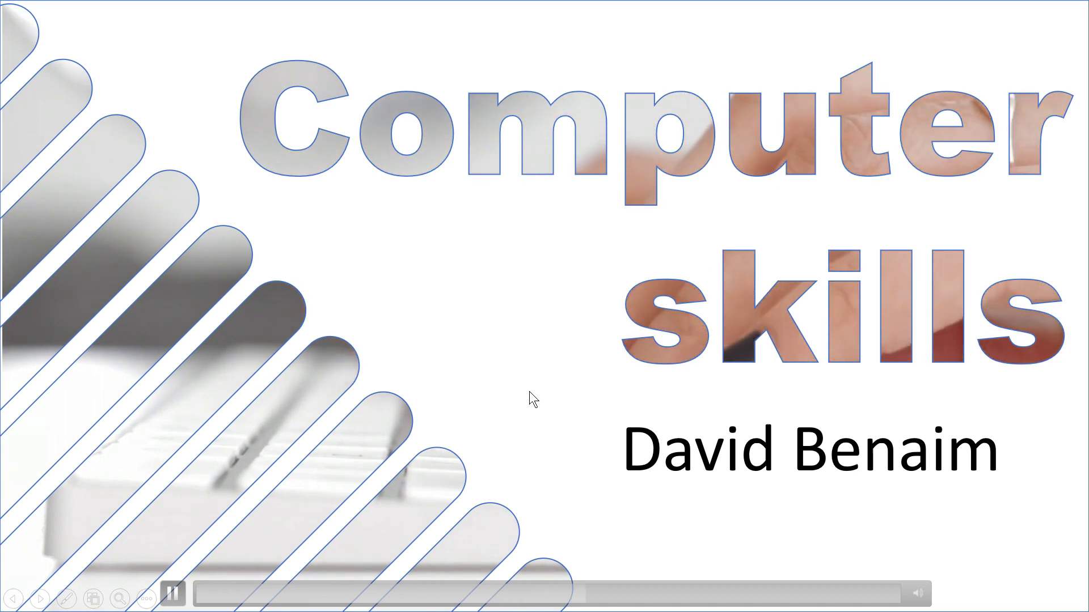
Leave the slide show, then draw a rectangle over the whole of blank slide 3 and fill it orange
key(Escape)
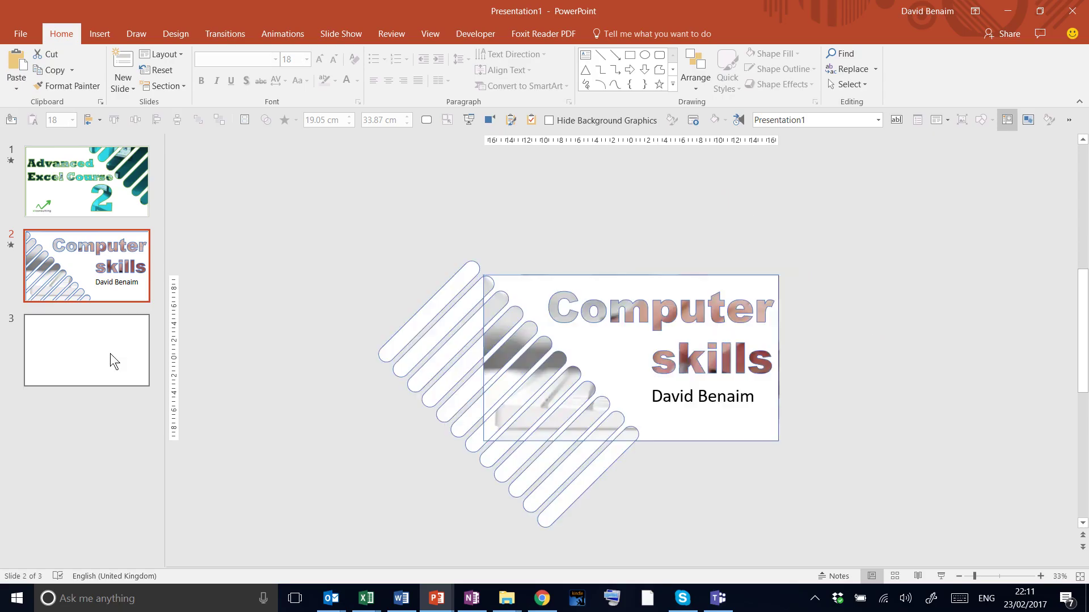
click(110, 353)
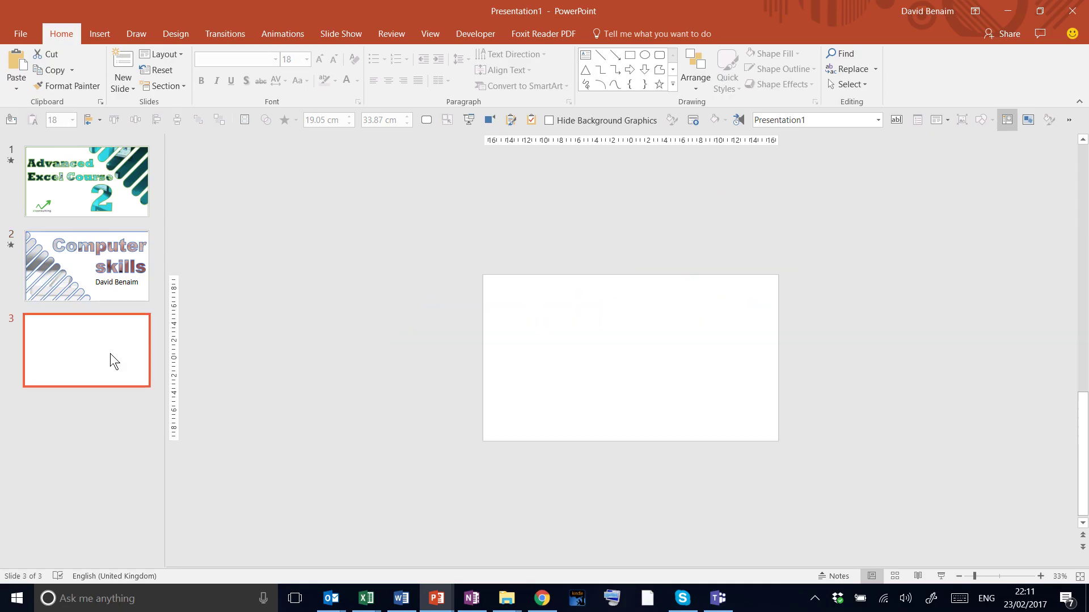
click(634, 58)
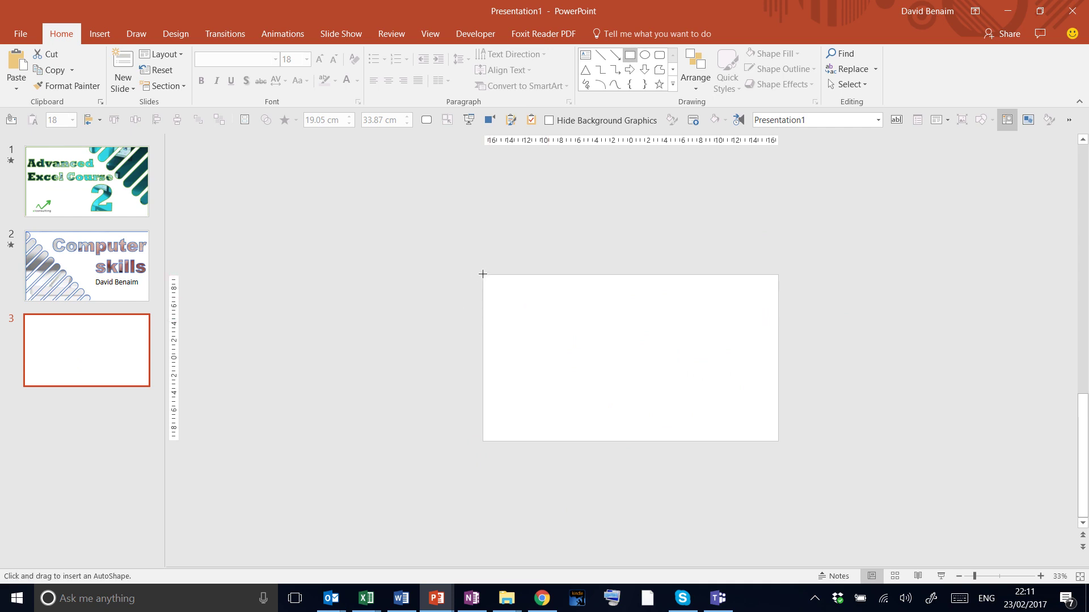
drag(483, 274, 778, 441)
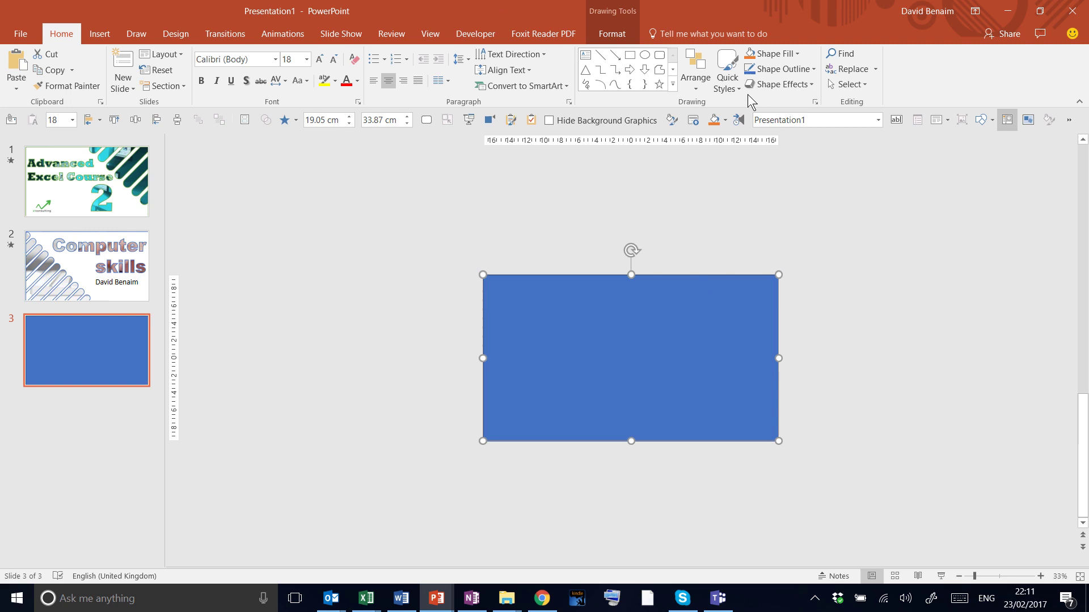
click(750, 57)
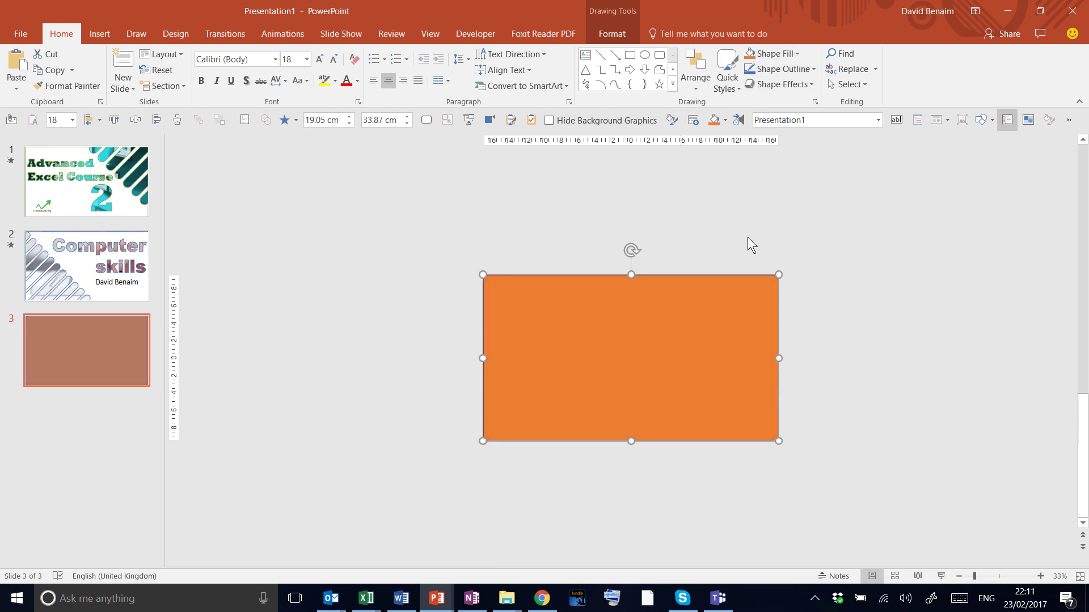
click(801, 280)
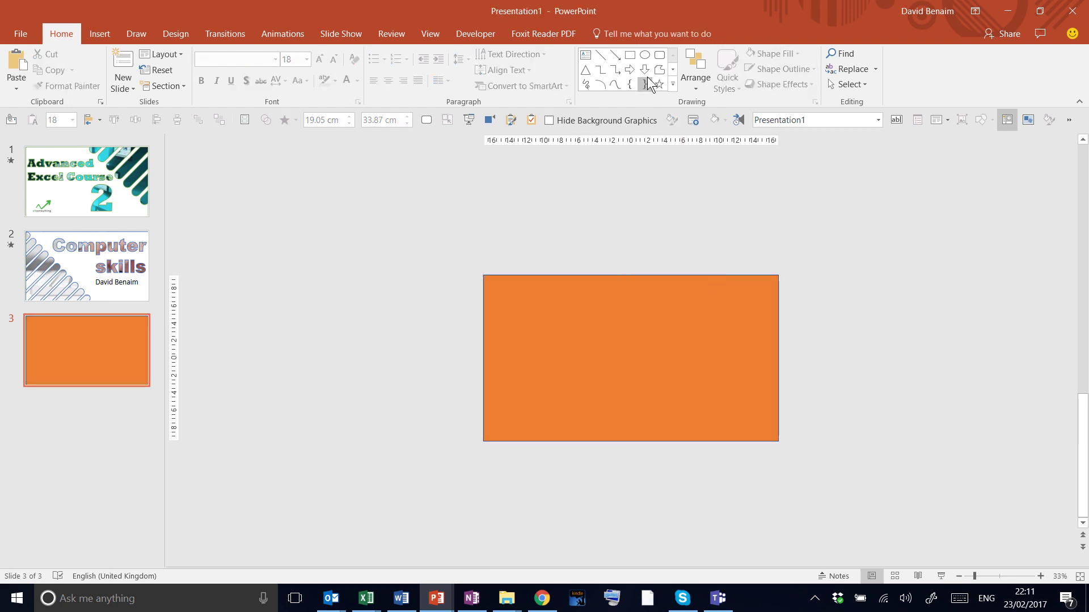
Draw a thin rounded rectangle, fully round its ends, rotate it 45° and move it to the top edge
click(660, 57)
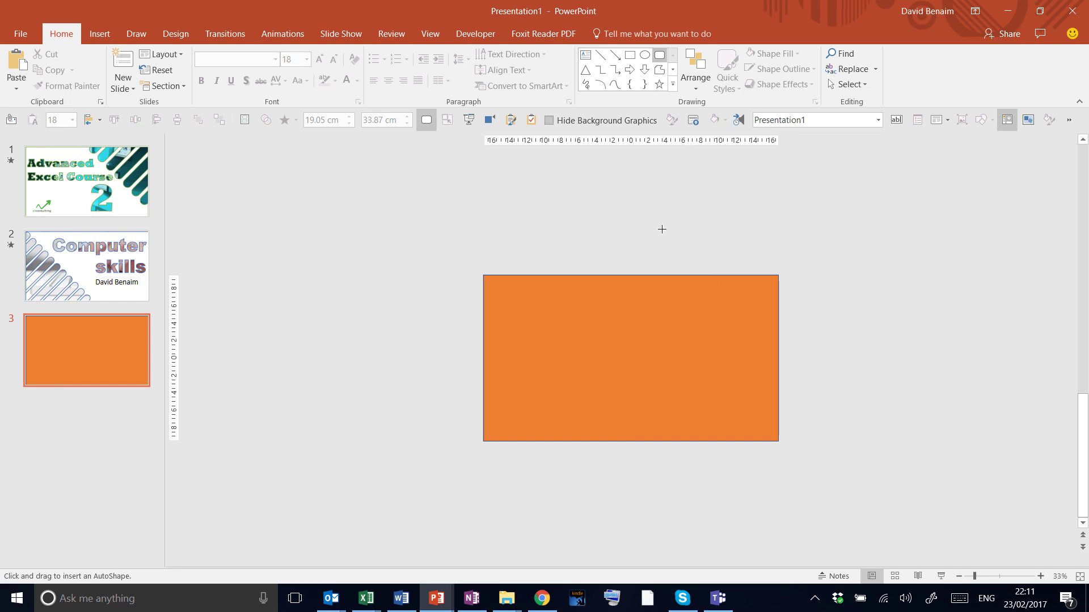
mouse_move(534, 298)
mouse_down()
mouse_move(710, 326)
mouse_move(778, 324)
mouse_up()
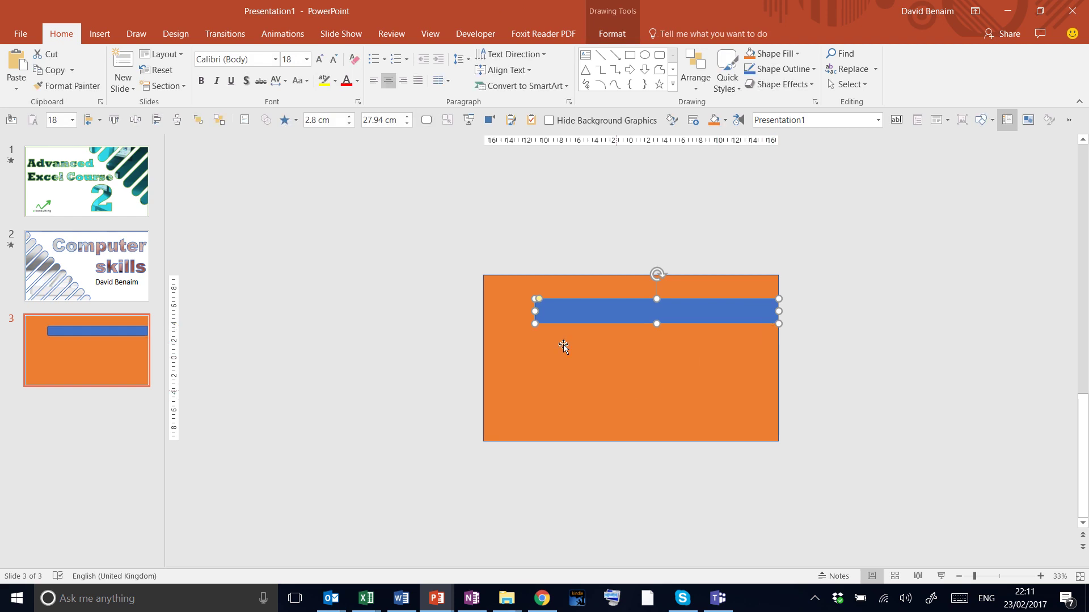
drag(540, 301, 631, 298)
key(alt+Right)
key(alt+Right)
key(alt+Right)
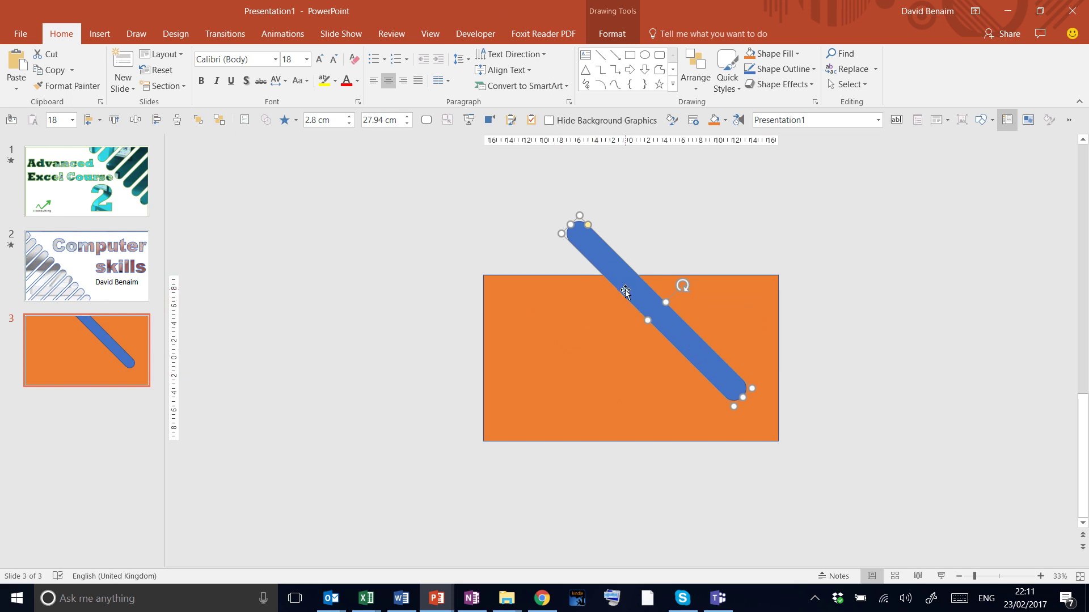
drag(703, 361, 589, 249)
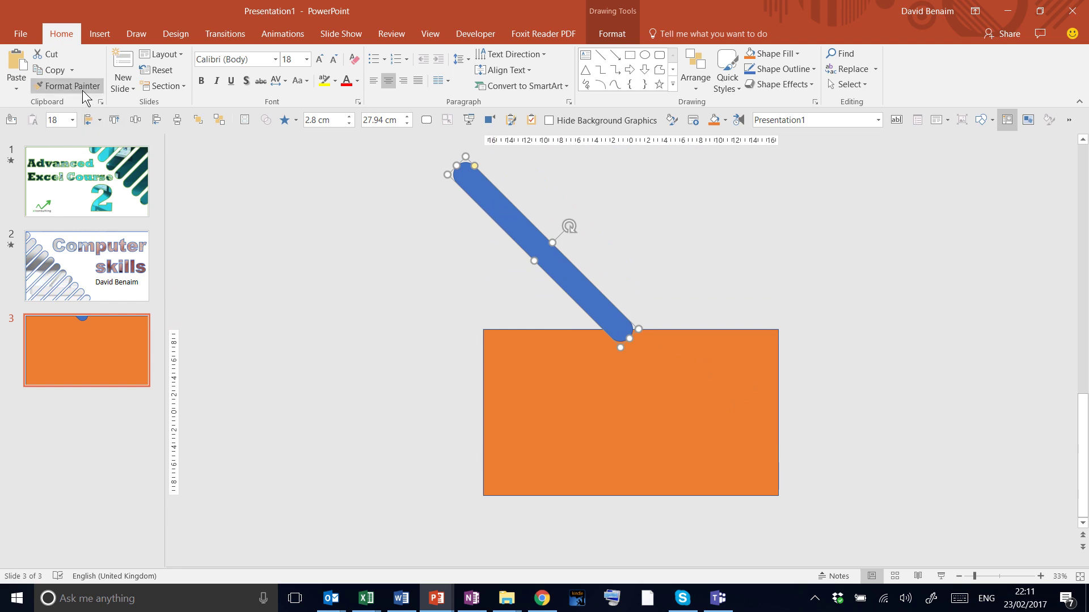
Duplicate the pill repeatedly with an even down-left offset to make eight parallel stripes
click(71, 70)
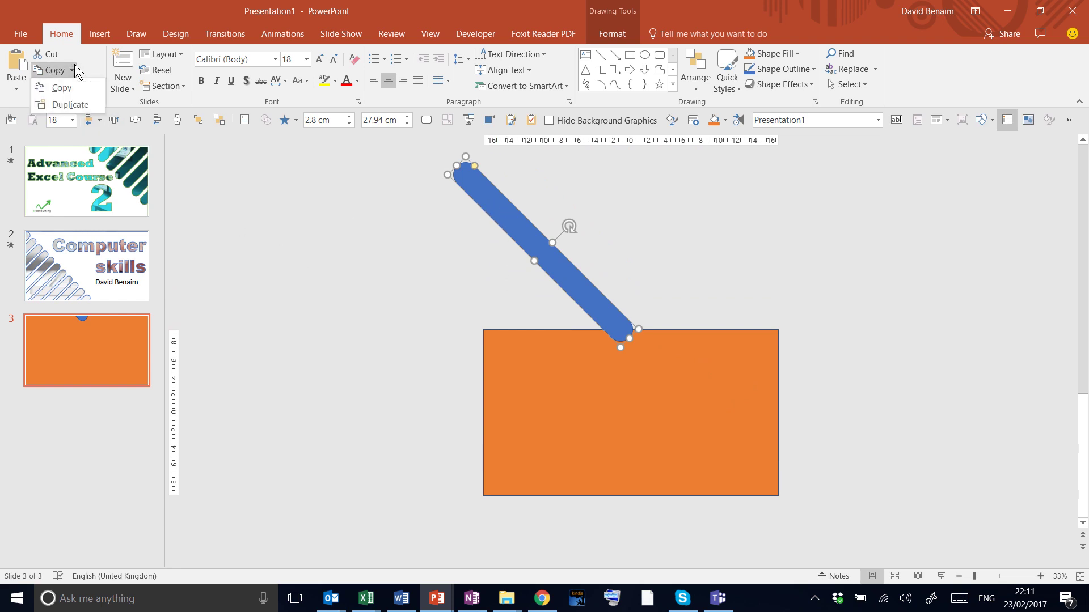
click(64, 105)
drag(508, 218, 486, 230)
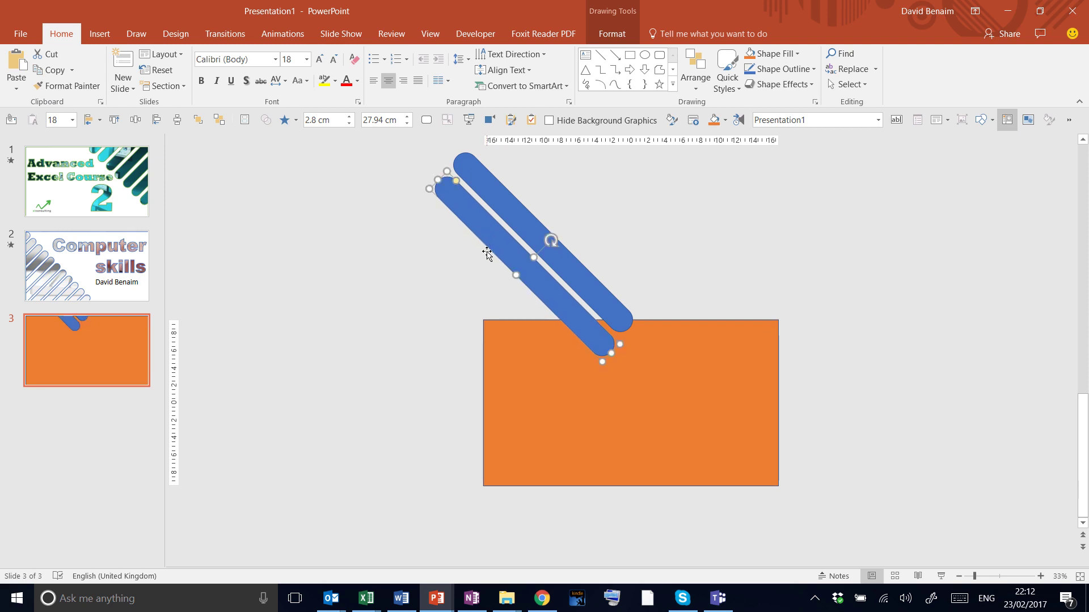
click(76, 69)
click(74, 103)
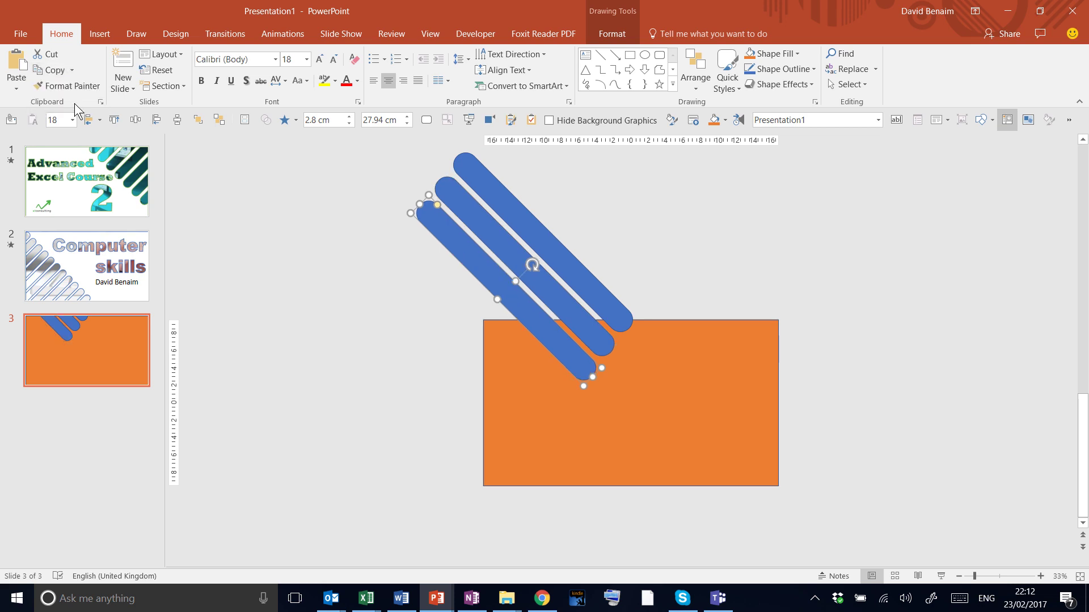
key(ctrl+d)
key(ctrl+d)
key(ctrl+d)
key(ctrl+d)
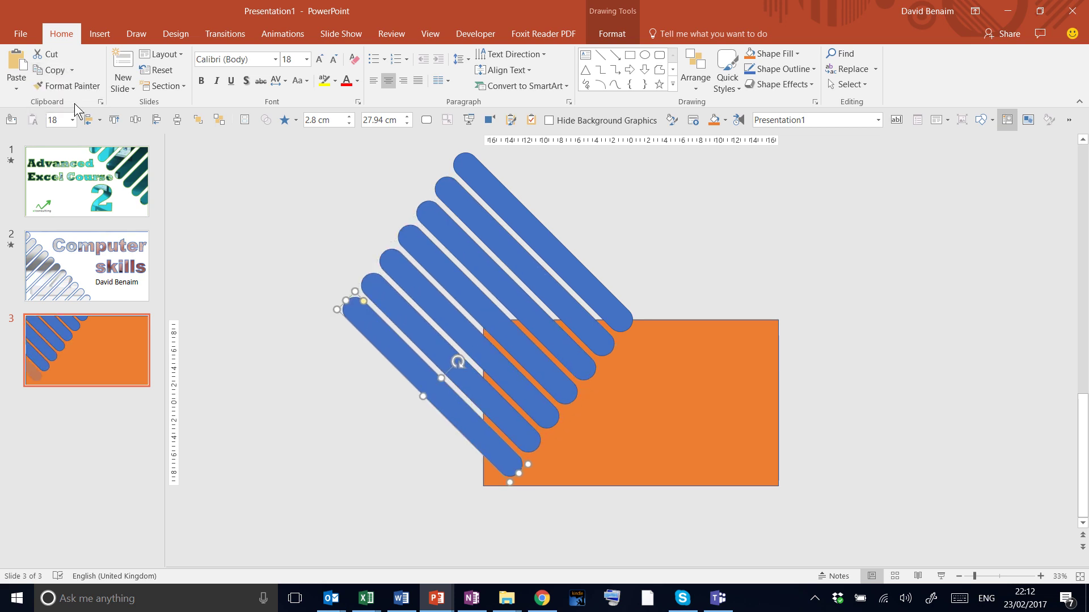
key(ctrl+d)
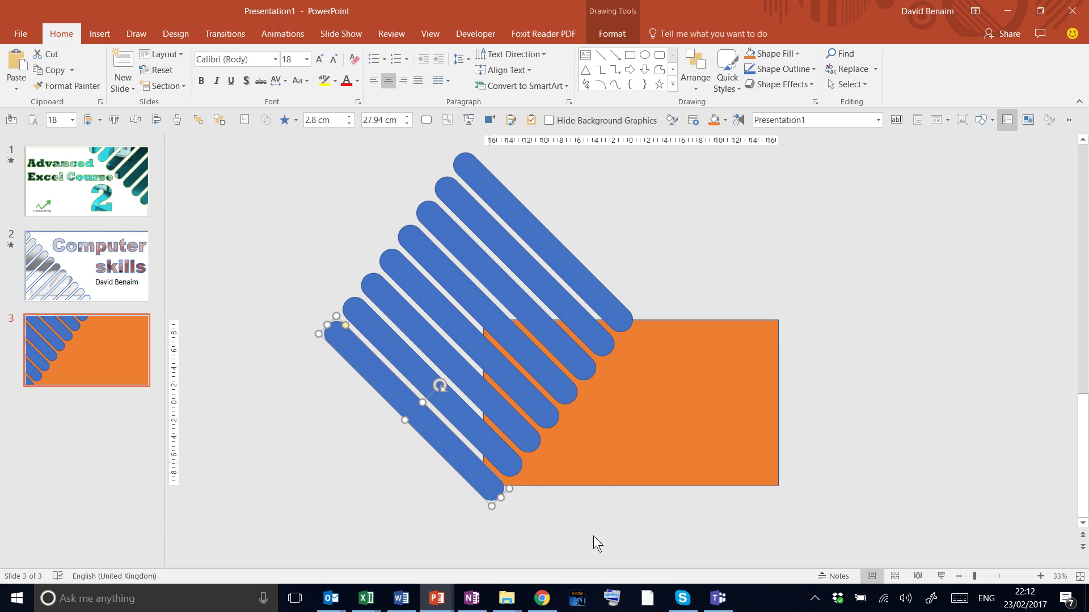
Select all eight pill stripes and shift them up-left over the slide
drag(662, 552, 281, 164)
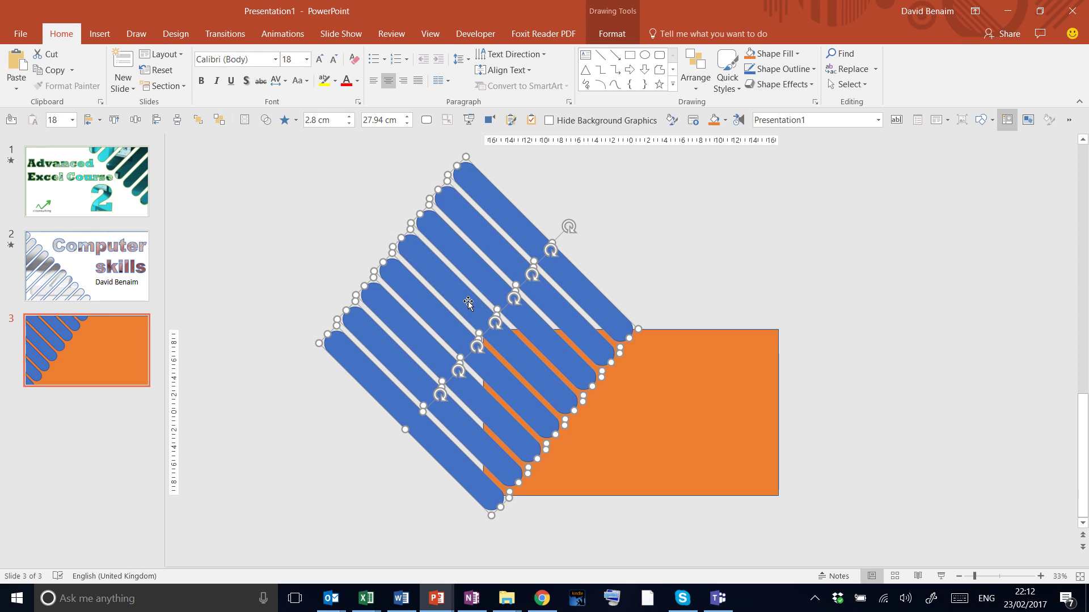
drag(468, 221, 461, 202)
click(726, 202)
Add a caption text box on the orange rectangle's right side in Arial Black at size 115
click(586, 55)
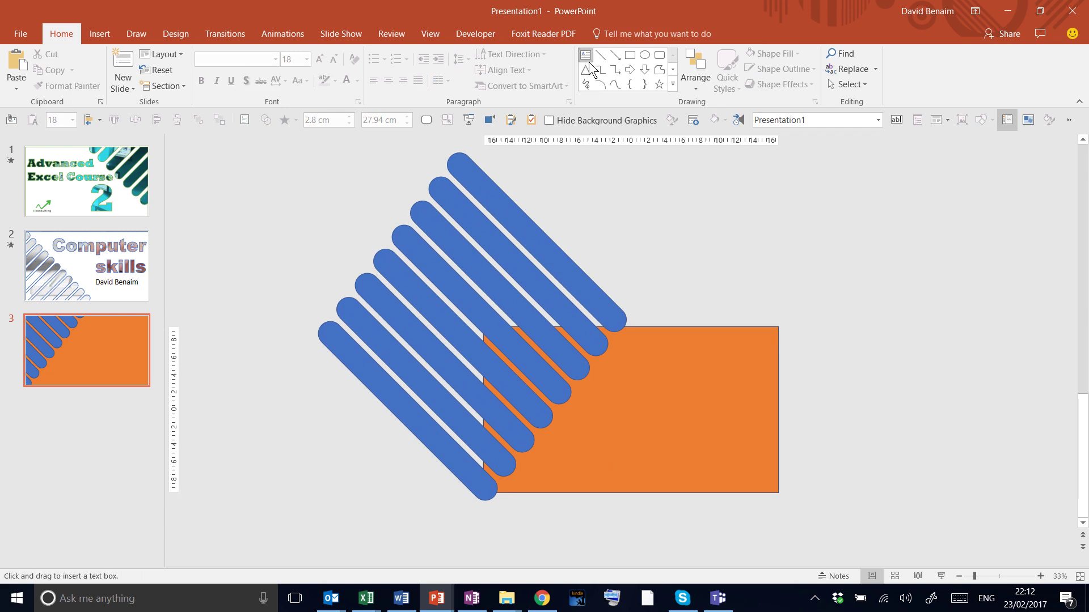
mouse_move(693, 433)
mouse_down()
mouse_move(783, 461)
mouse_move(777, 482)
mouse_up()
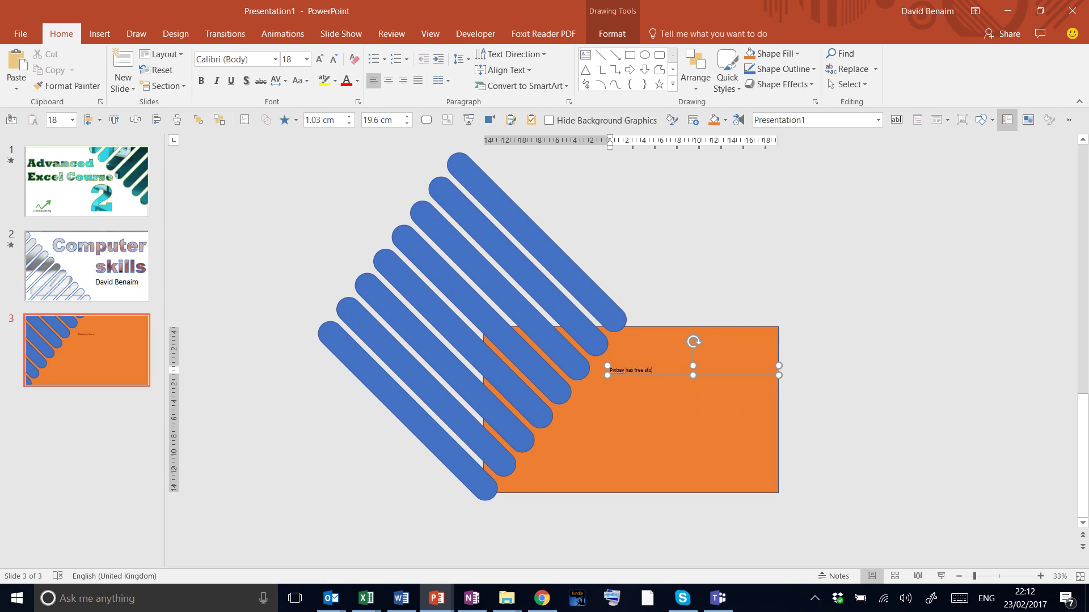
text(o)
key(ctrl+a)
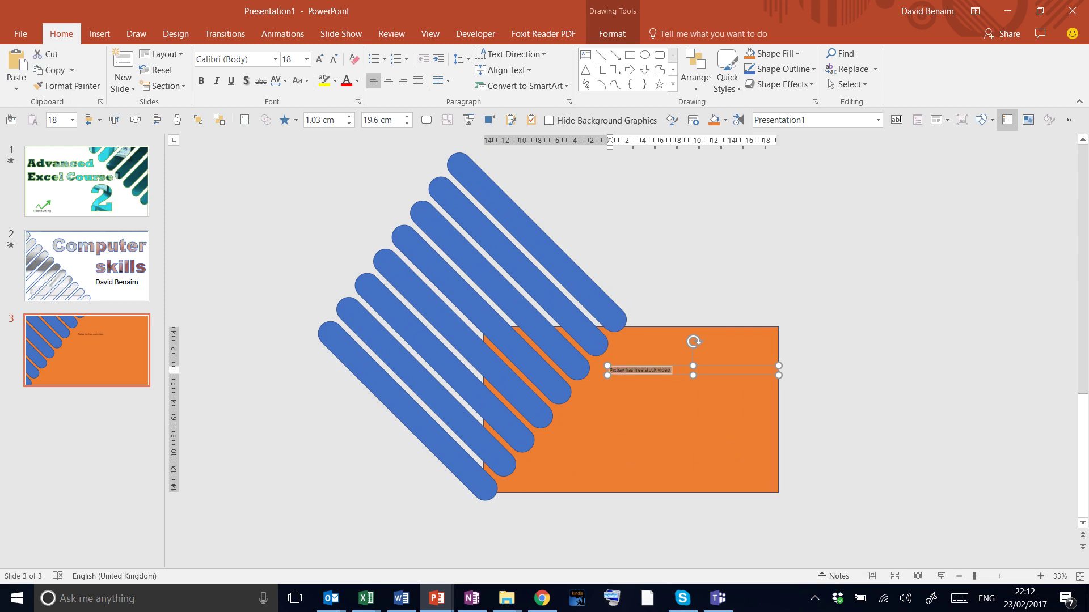
key(ctrl+shift+period)
key(ctrl+shift+period)
key(ctrl+shift+period)
key(ctrl+shift+period)
key(ctrl+shift+period)
key(ctrl+shift+period)
key(ctrl+shift+period)
key(ctrl+shift+period)
key(ctrl+shift+period)
key(ctrl+shift+period)
key(ctrl+shift+period)
key(ctrl+shift+period)
key(ctrl+shift+period)
key(ctrl+shift+period)
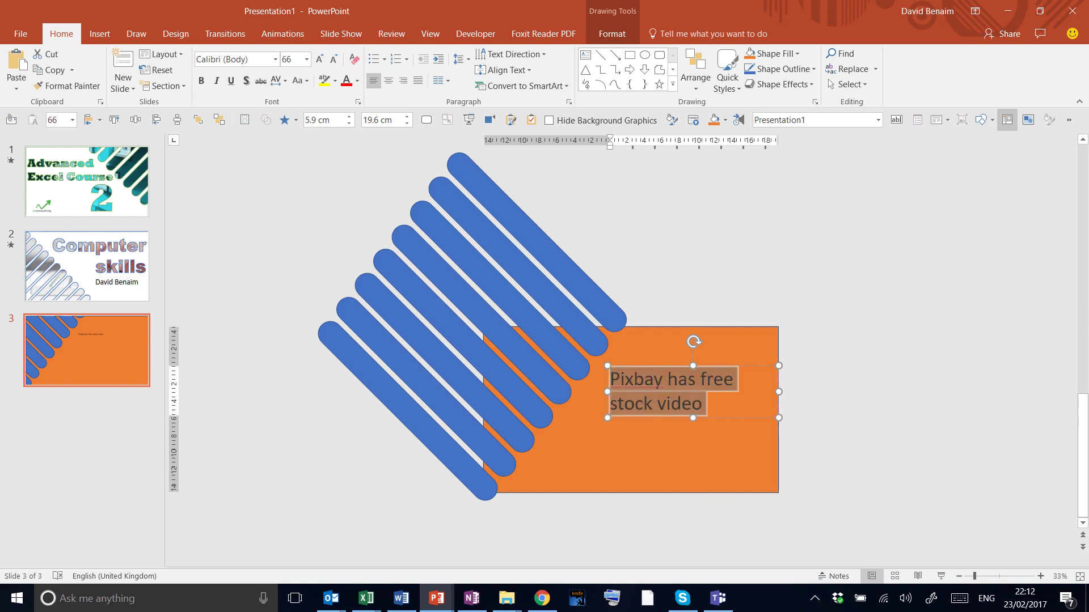
key(ctrl+shift+period)
key(ctrl+shift+period)
key(ctrl+shift+period)
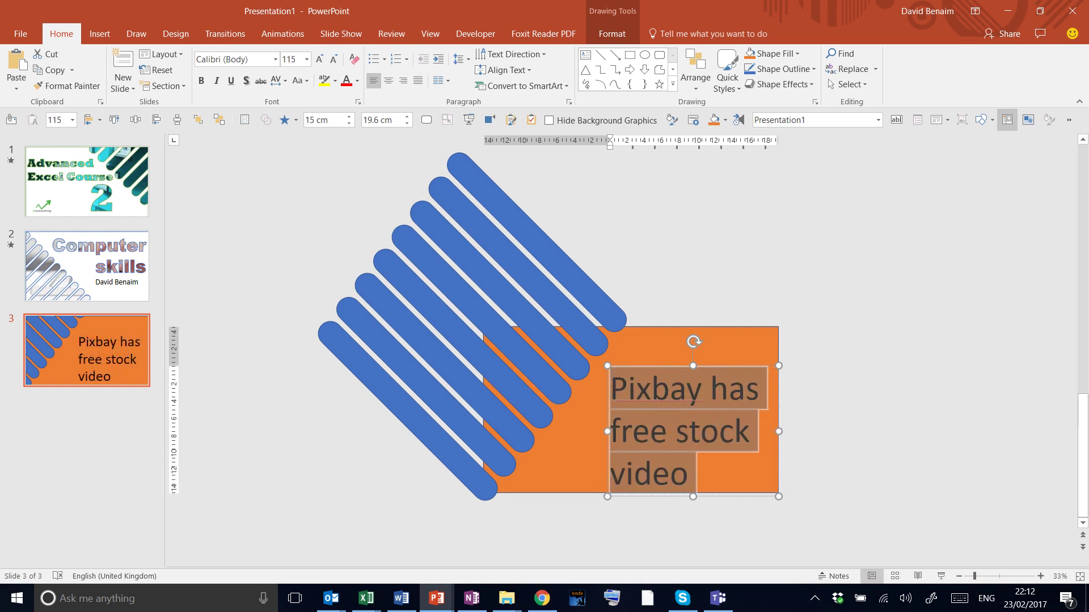
key(ctrl+shift+period)
key(ctrl+shift+comma)
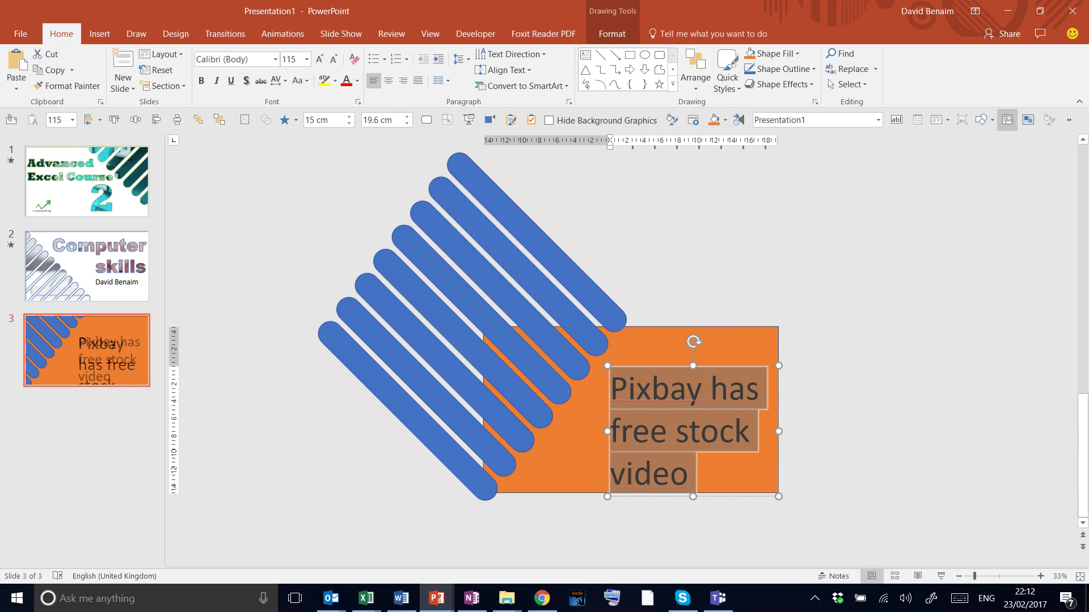
click(274, 59)
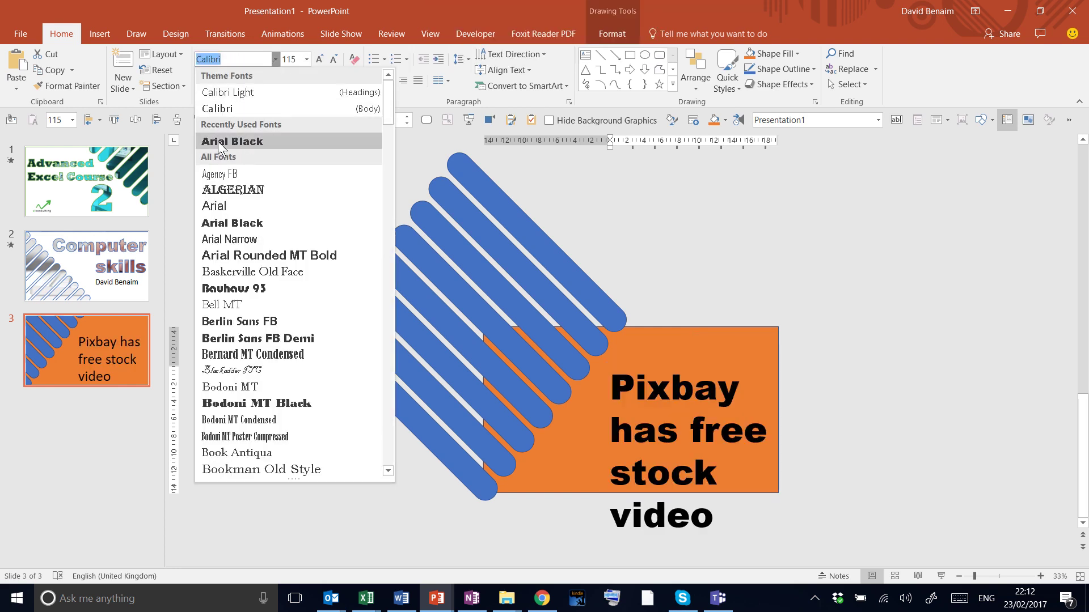
click(219, 141)
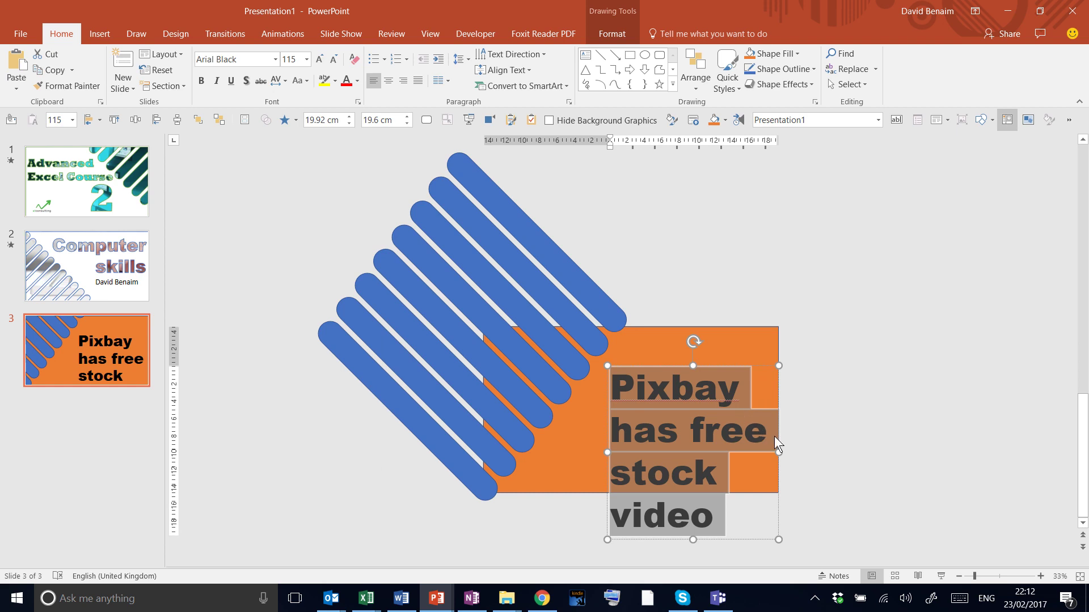
Widen the caption box, right-align it and break the text before 'has' into three lines
drag(603, 449, 558, 445)
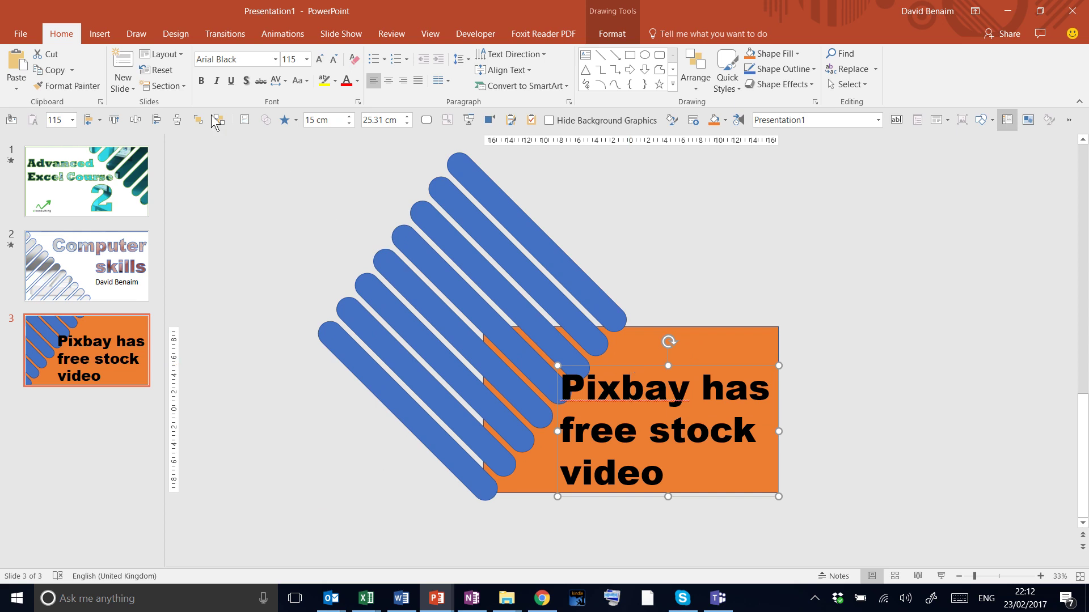
click(402, 81)
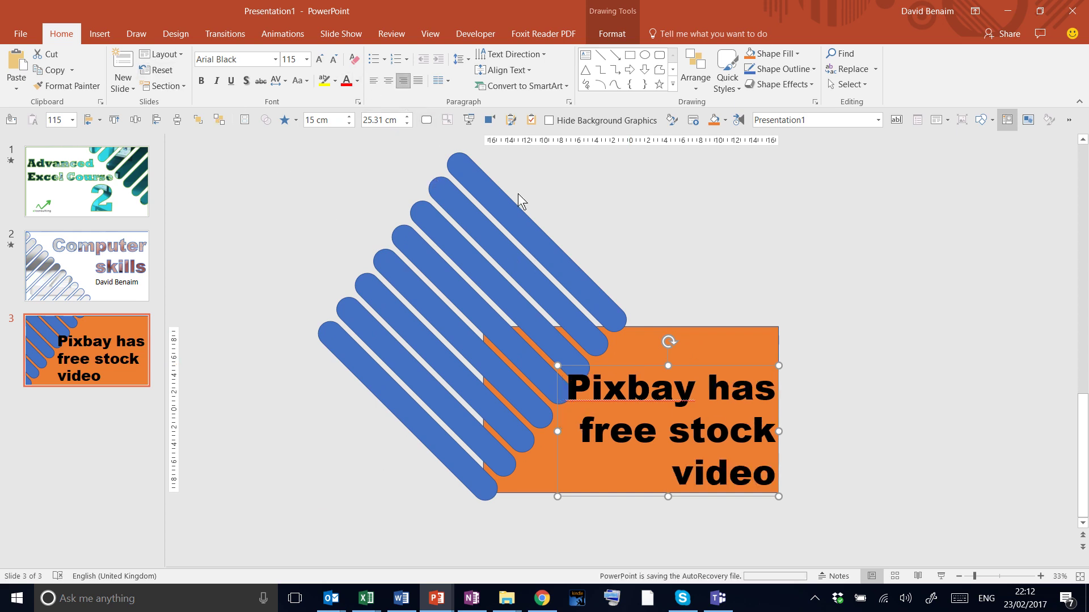
click(709, 389)
key(Return)
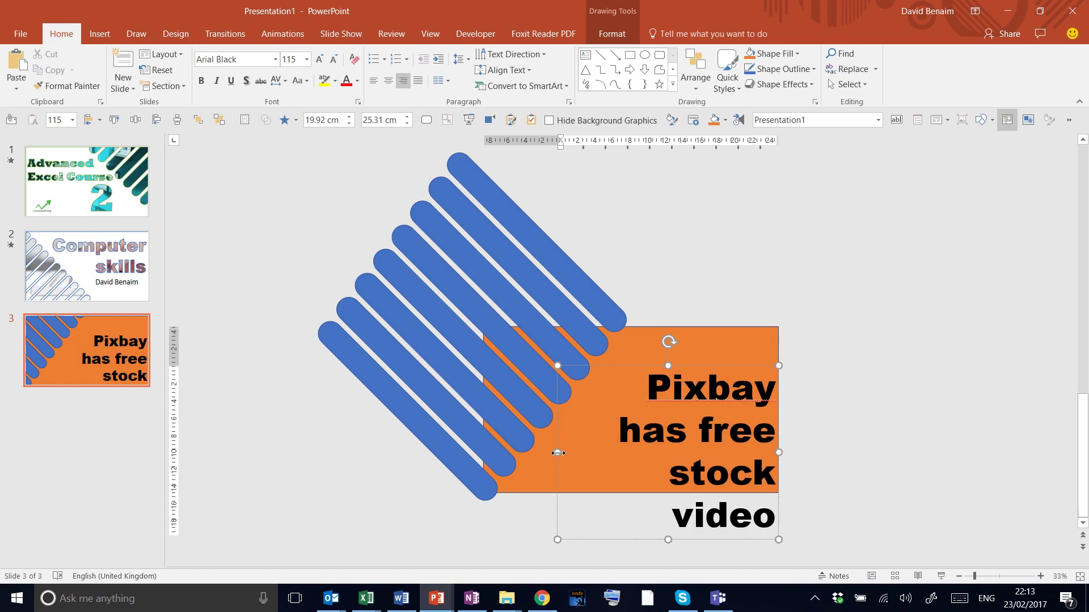
drag(558, 453, 531, 452)
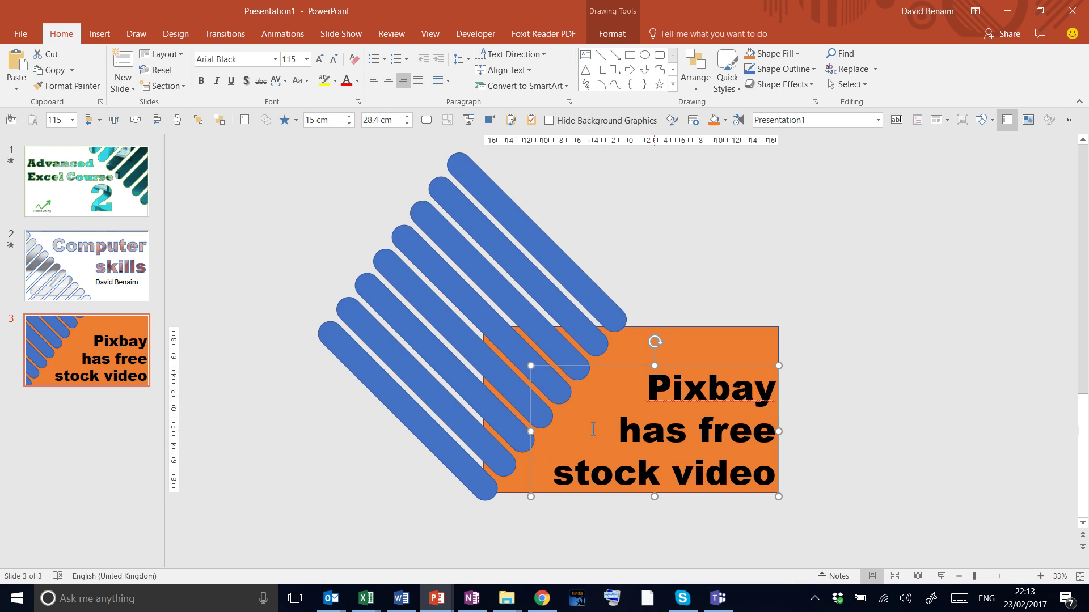
Select the orange rectangle, the caption box and all eight blue stripes together
click(714, 341)
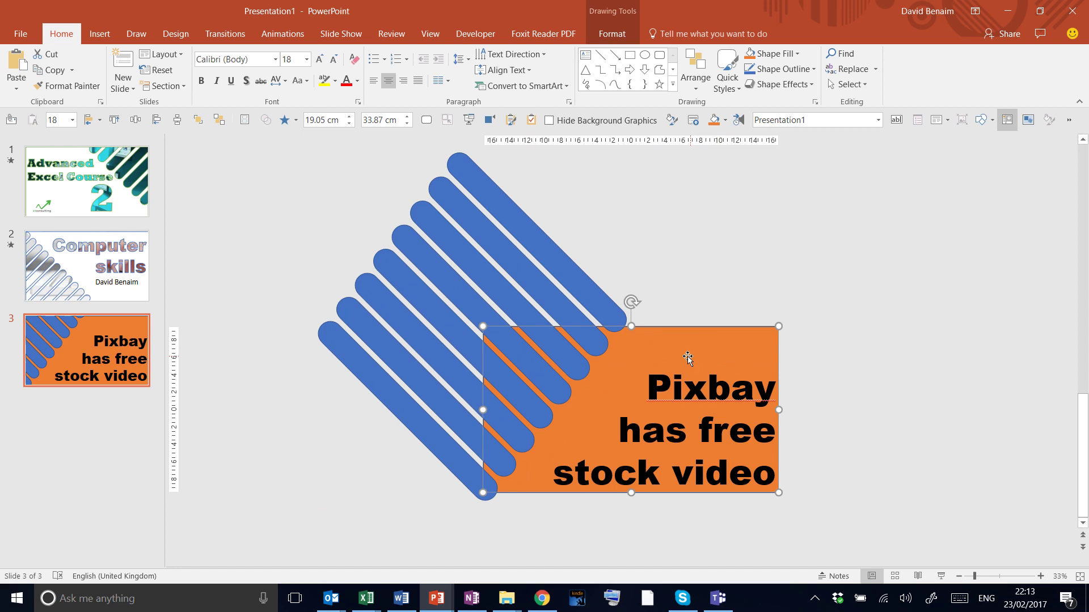
shift+click(655, 391)
shift+click(379, 391)
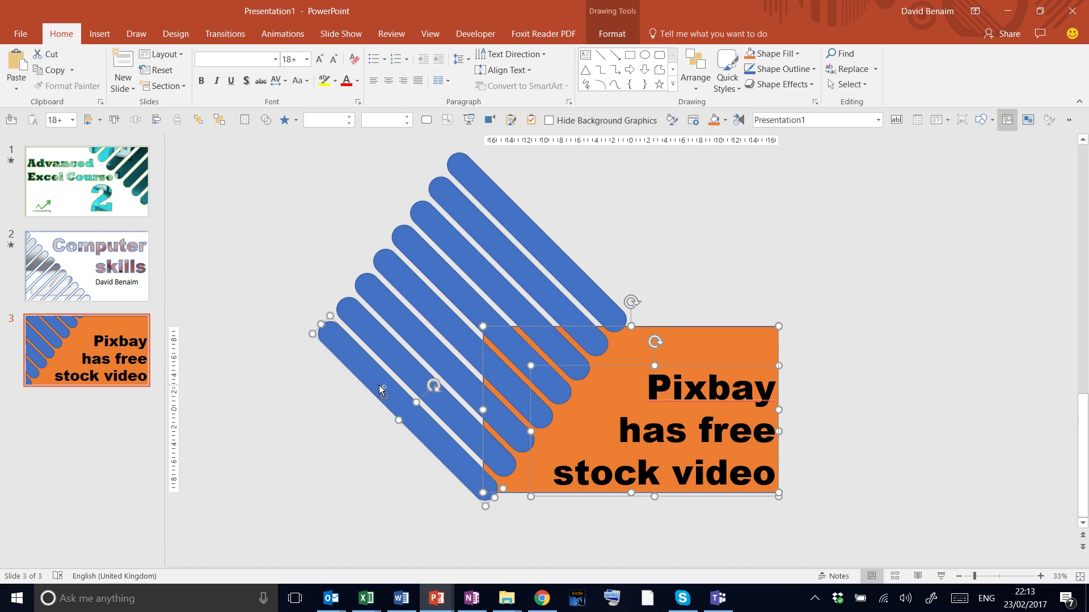
shift+click(379, 346)
shift+click(394, 313)
shift+click(415, 291)
shift+click(435, 269)
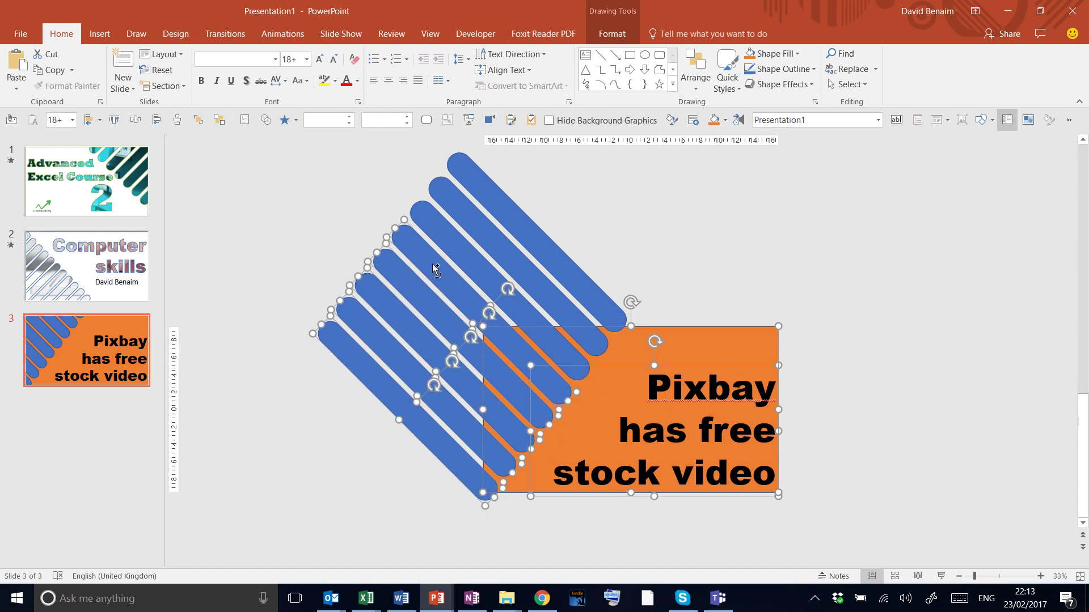
shift+click(457, 249)
shift+click(478, 226)
shift+click(499, 204)
scroll(567, 255, up, 1)
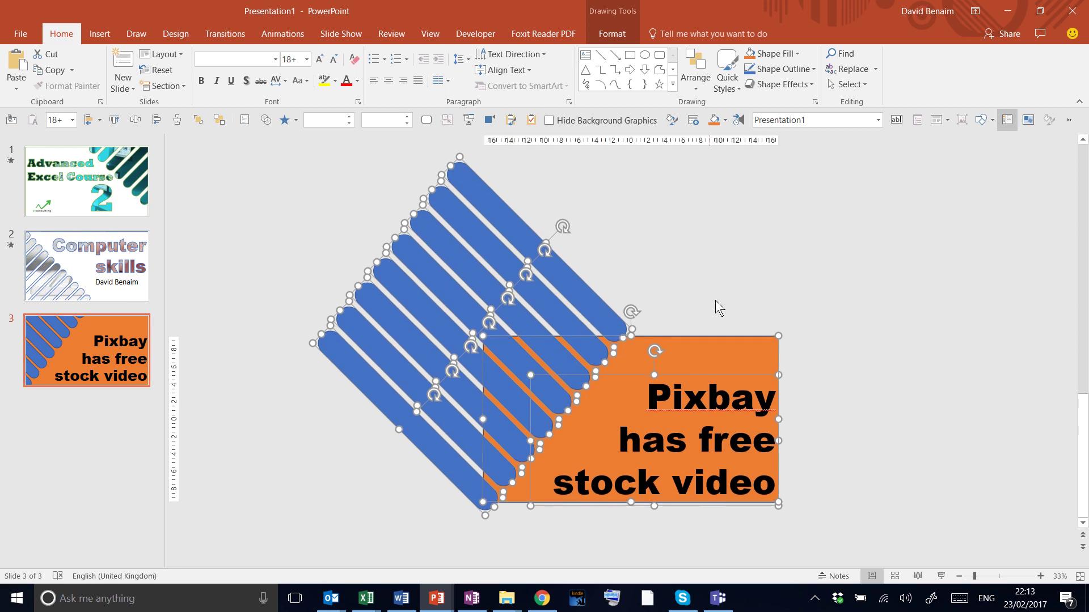
Combine the selected shapes with Merge Shapes > Combine and fill the result black
click(613, 34)
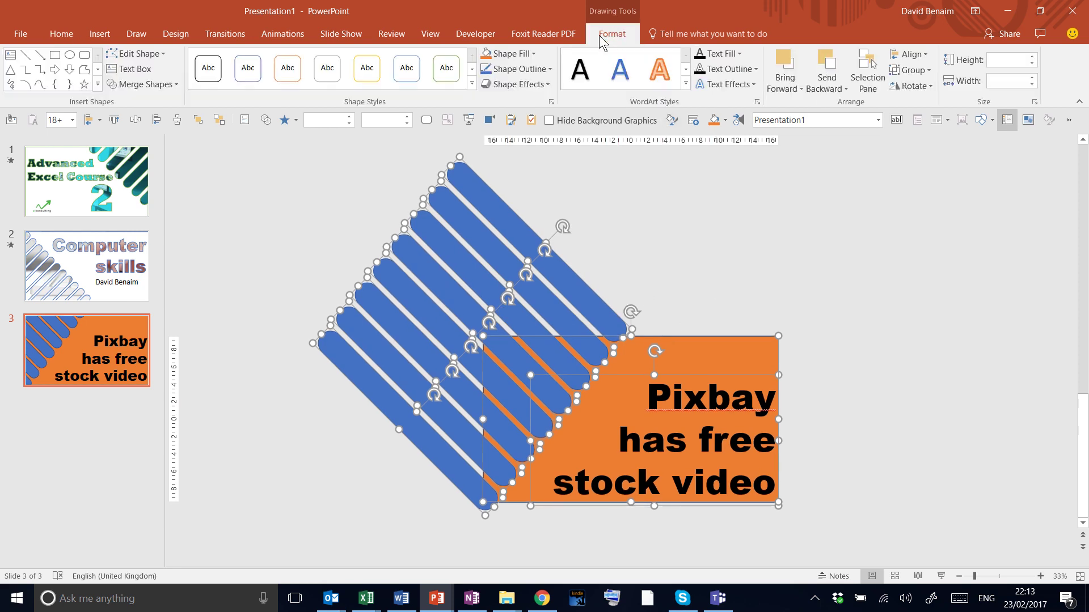
click(174, 85)
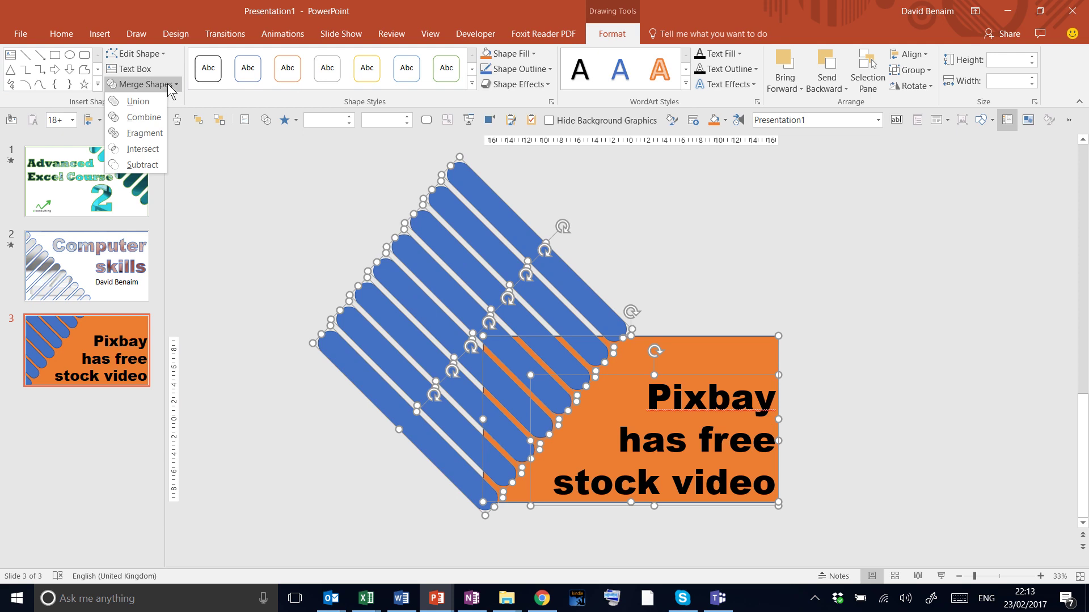
click(143, 117)
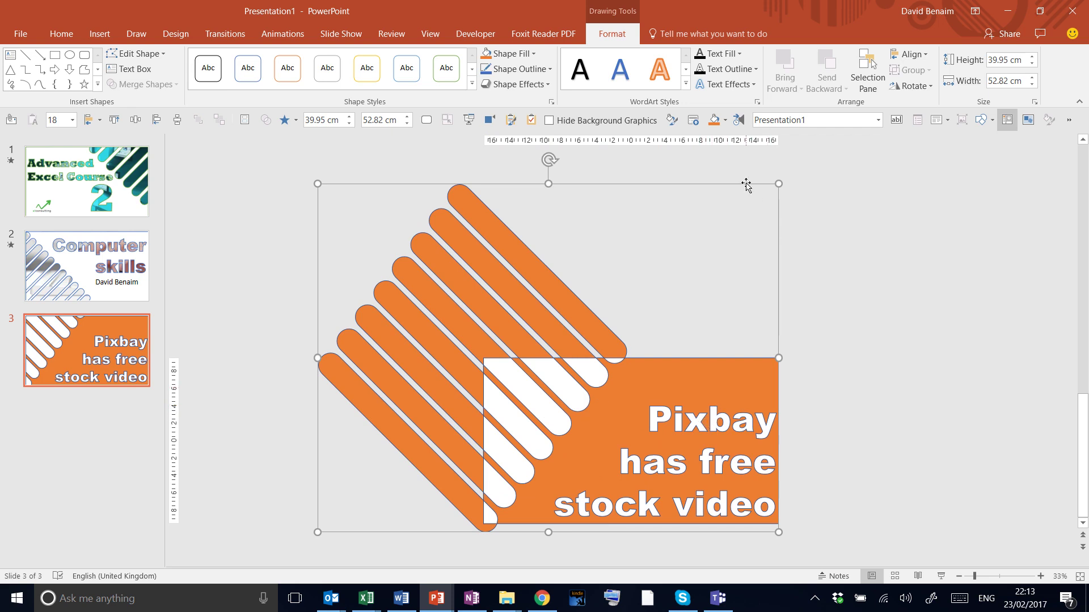
mouse_move(746, 182)
mouse_down()
mouse_move(817, 199)
mouse_move(683, 214)
mouse_move(782, 189)
mouse_move(742, 165)
mouse_move(751, 148)
mouse_move(747, 182)
mouse_up()
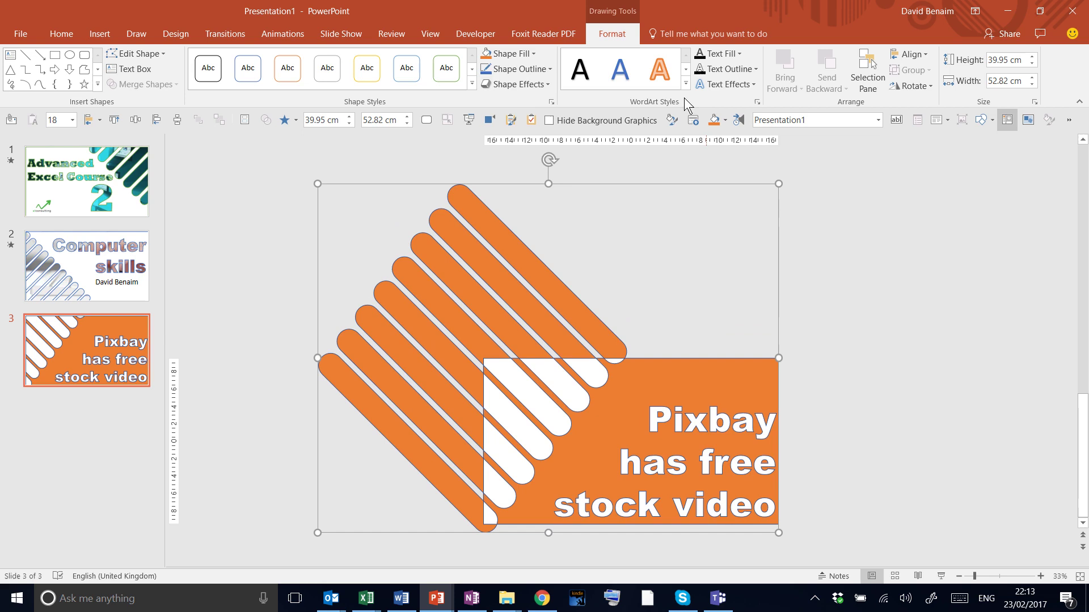
click(532, 53)
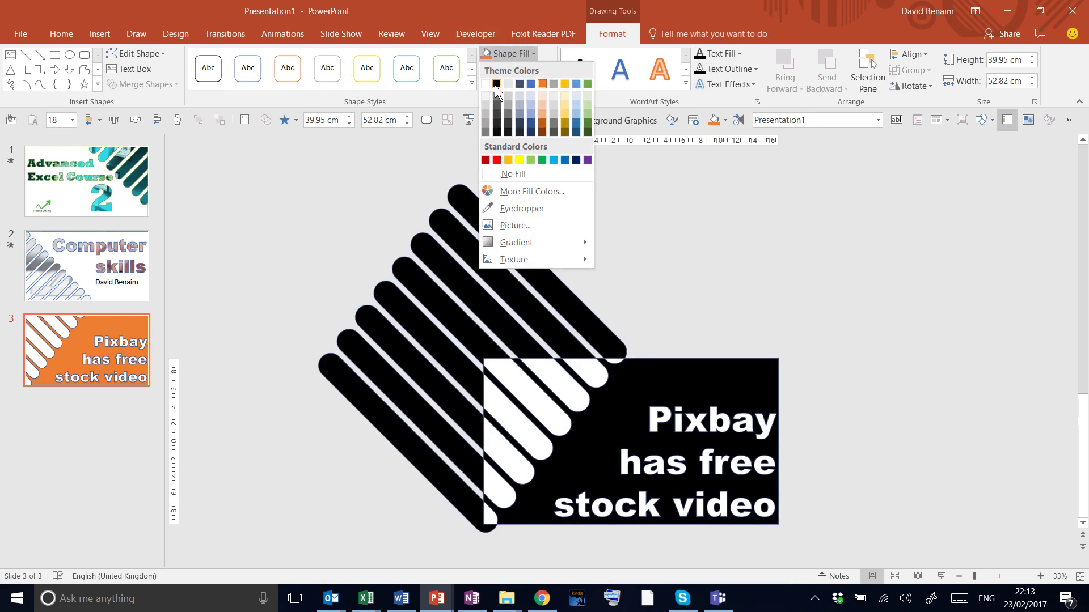
click(497, 85)
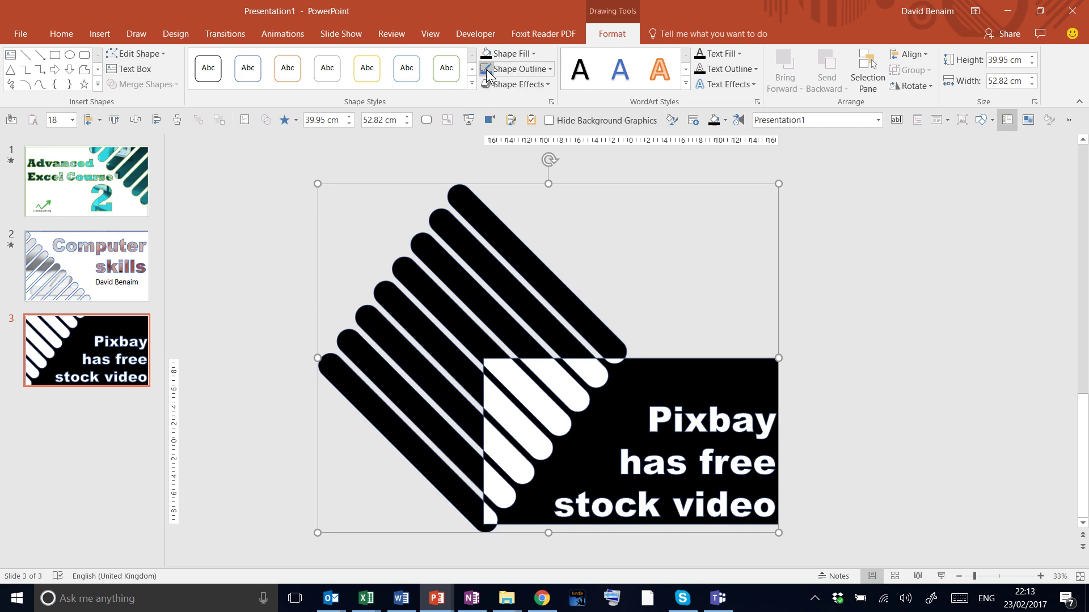
Copy the keyboard video from slide 2 and paste it over the black cut-out on slide 3
click(113, 267)
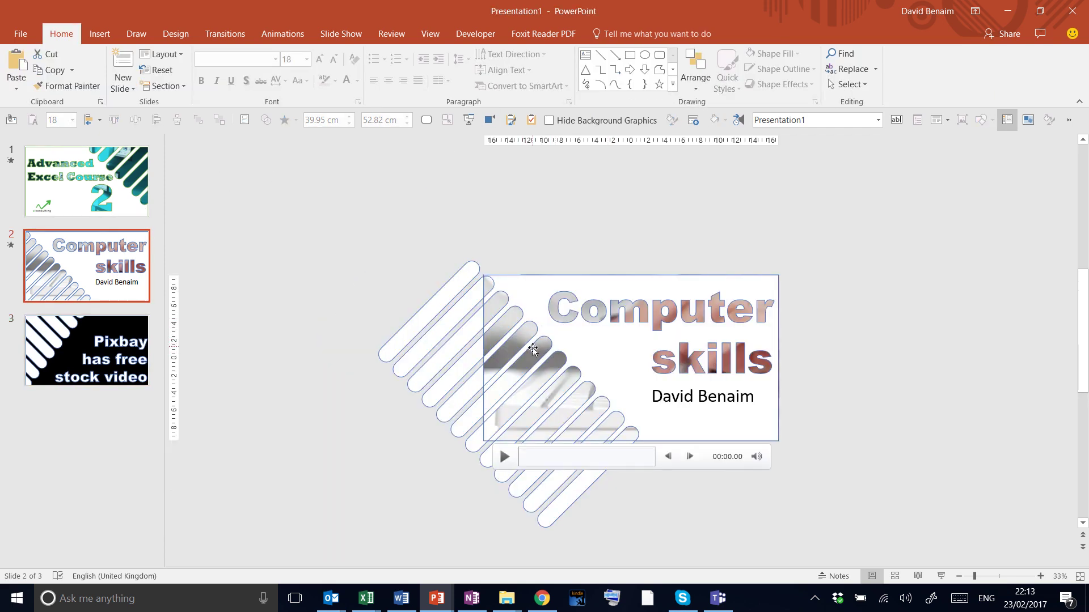
drag(623, 346, 836, 365)
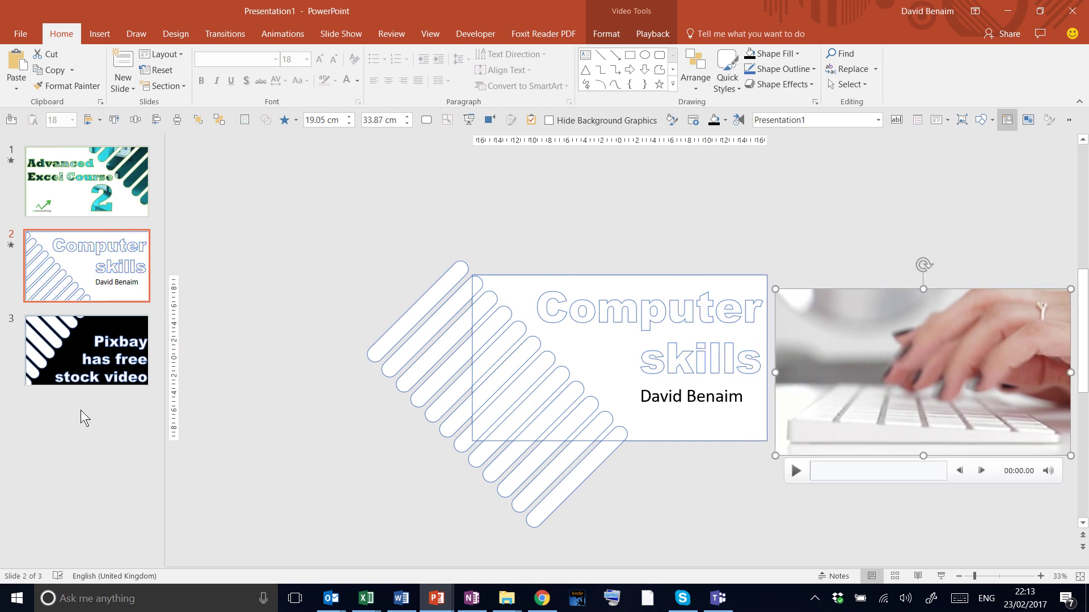
click(81, 350)
key(ctrl+v)
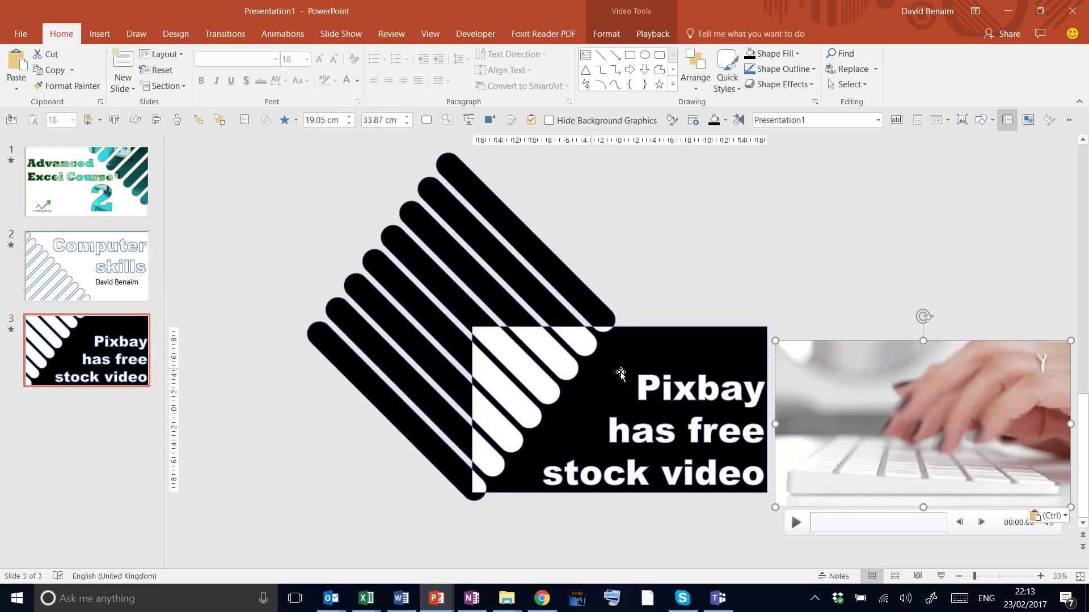
drag(861, 386, 570, 376)
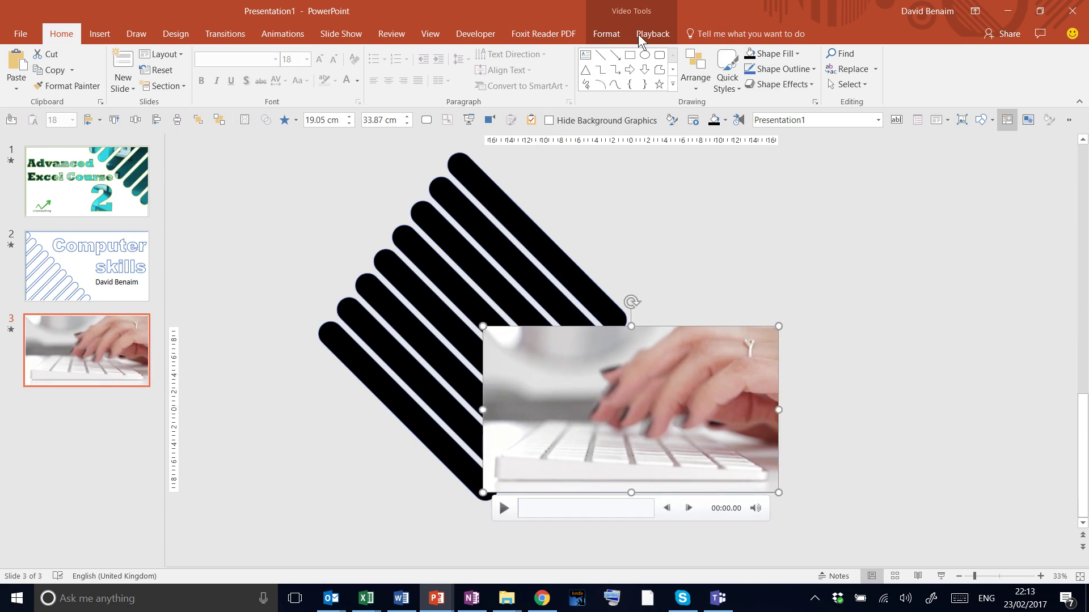
Send the video to the back, behind the black cut-out shape
click(621, 33)
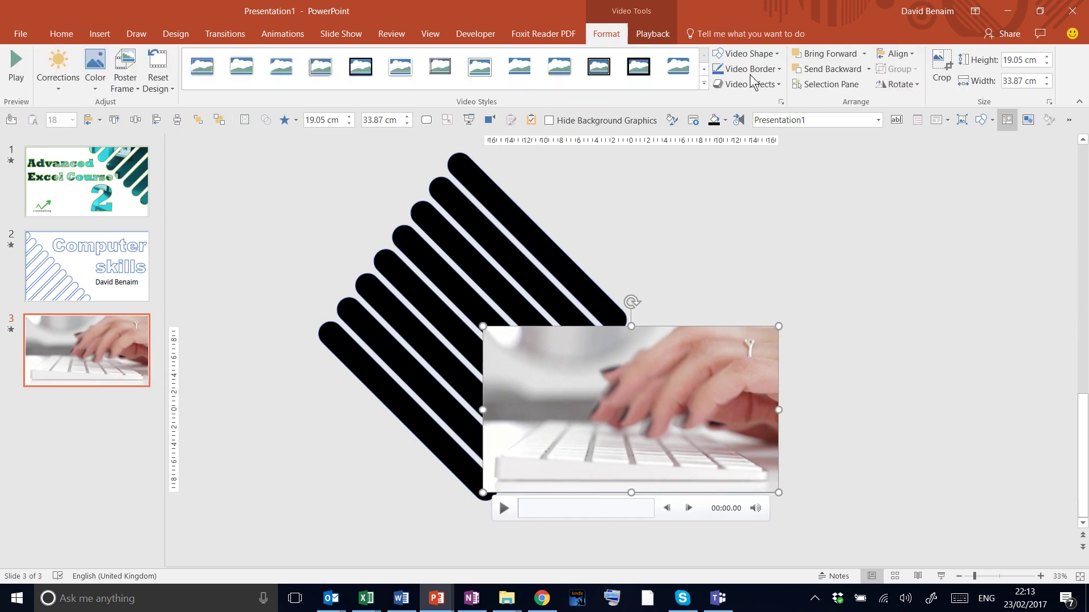
click(867, 68)
click(849, 103)
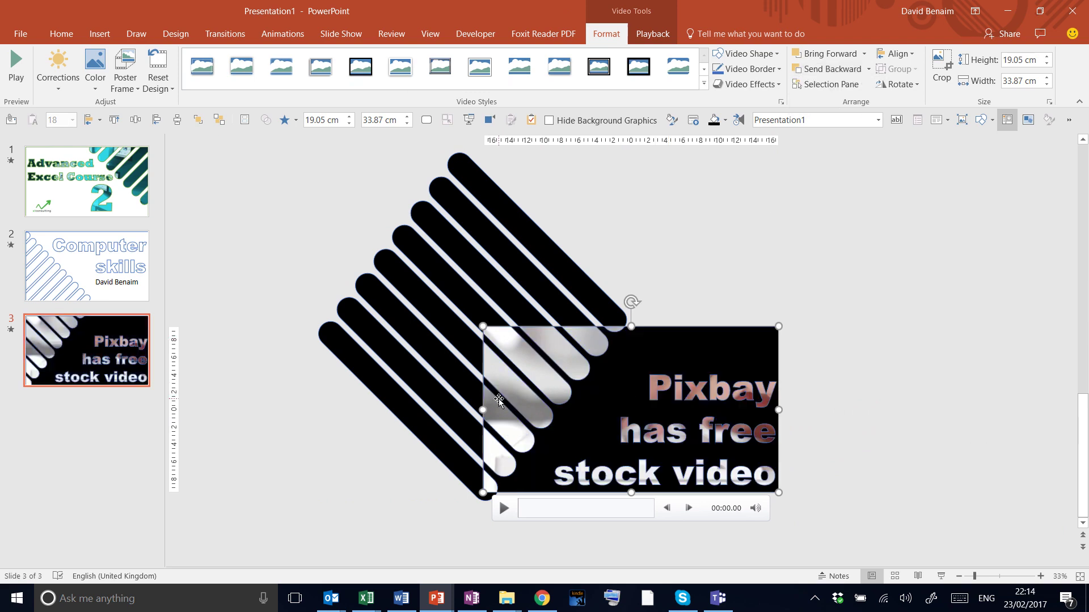
Set the keyboard video's Start option to Automatically and bring up the Slide Show options
click(653, 34)
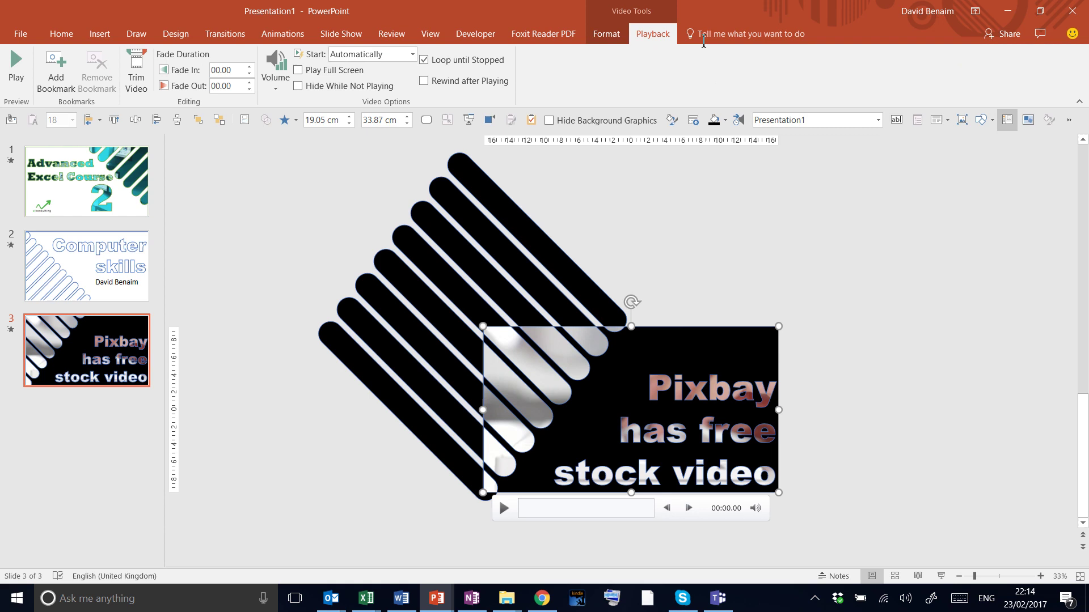
click(368, 54)
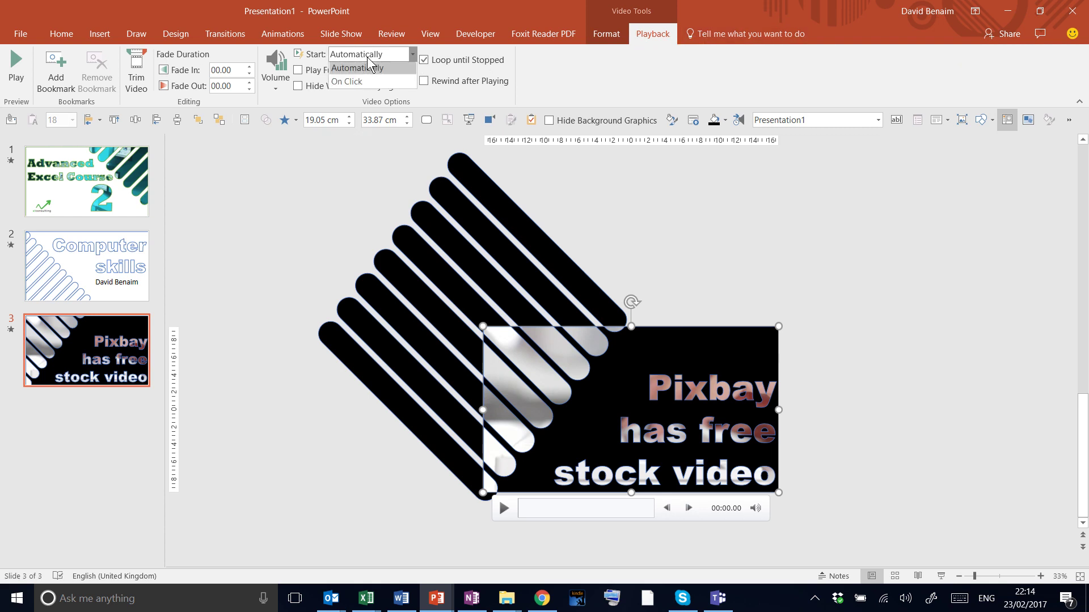
click(370, 71)
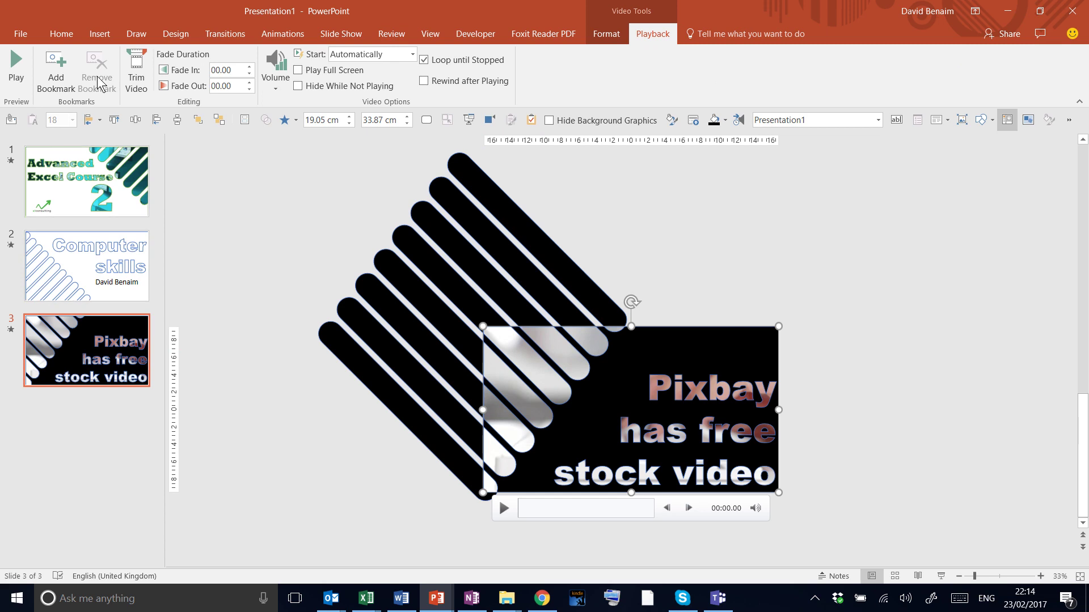
click(335, 34)
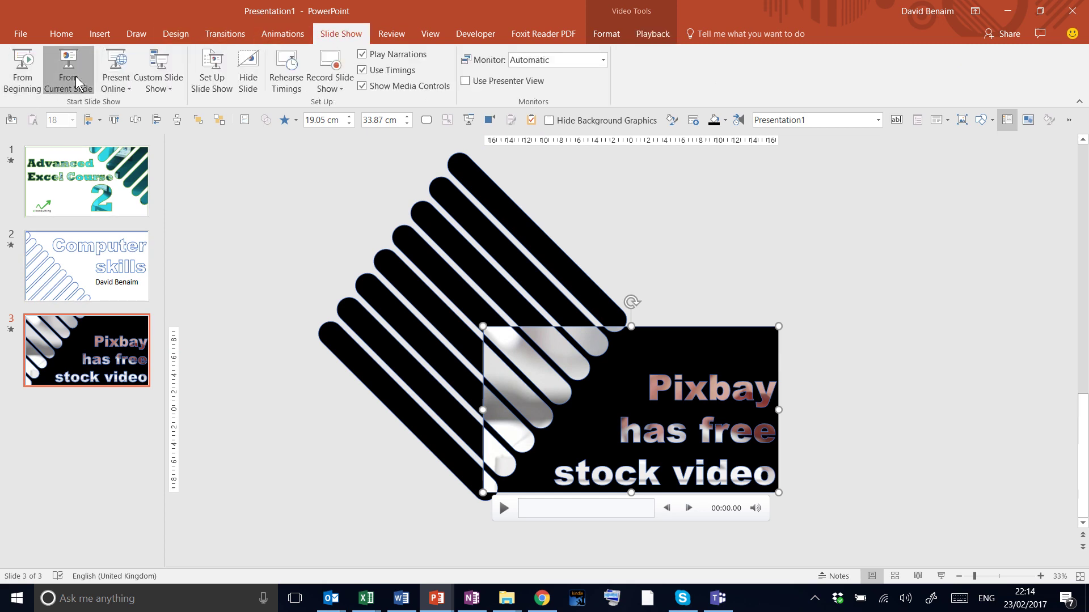